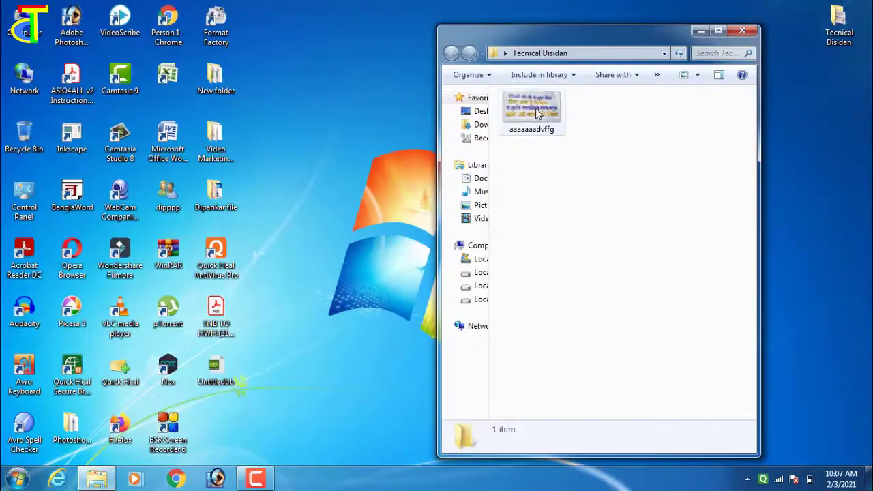
- View the handwritten Hindi photo aaaaaaadvffg full size from the Tecnical Disidan folder, then close it
double_click(536, 108)
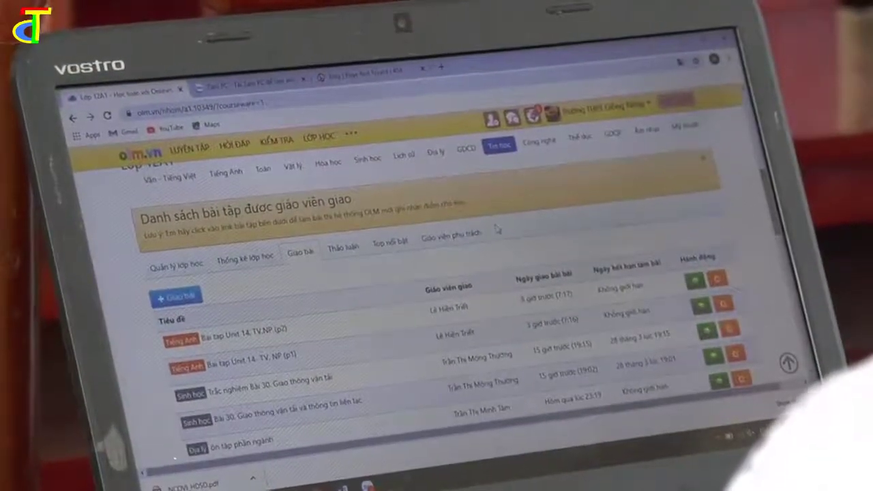
click(474, 234)
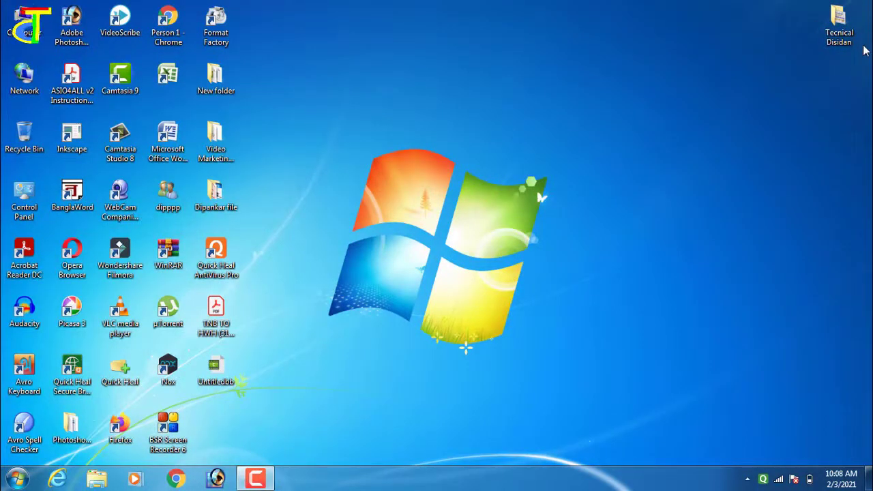
double_click(838, 24)
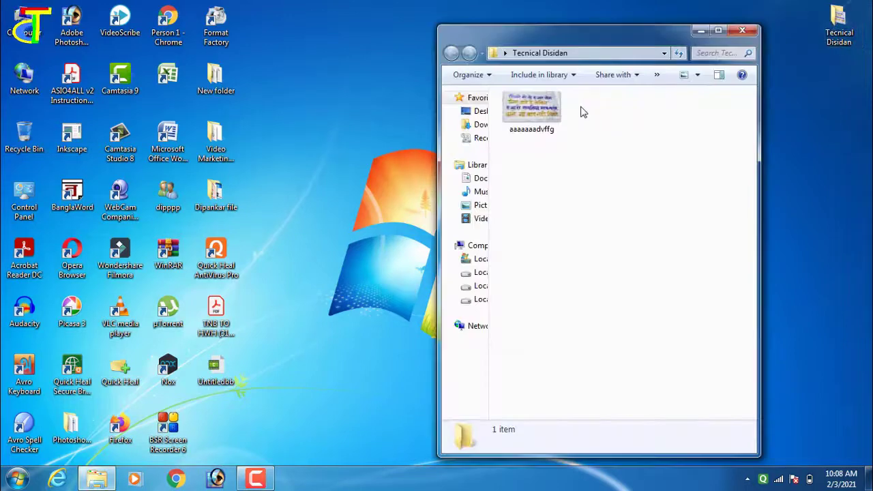
click(546, 113)
double_click(546, 113)
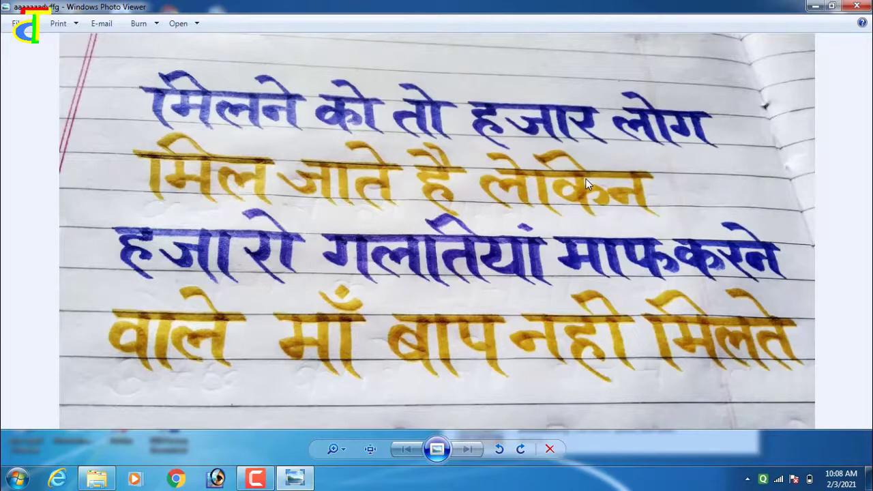
click(857, 6)
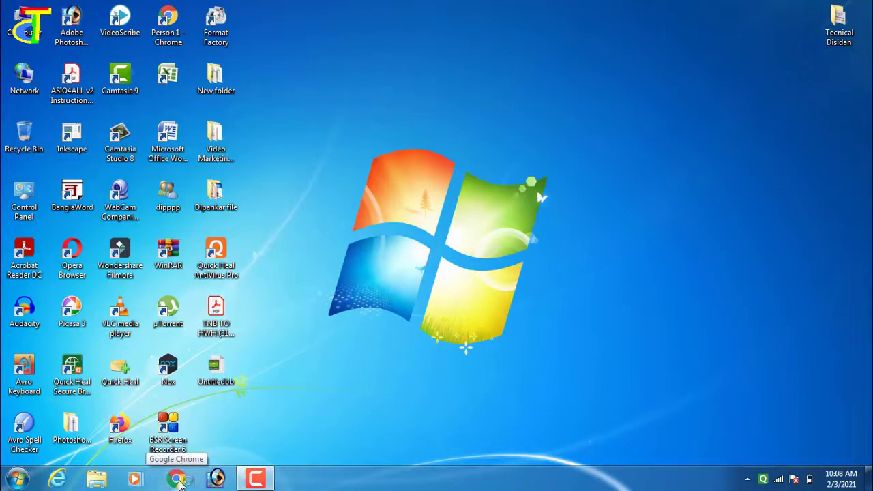
- Open Google Drive in Chrome from the Google apps grid
click(177, 481)
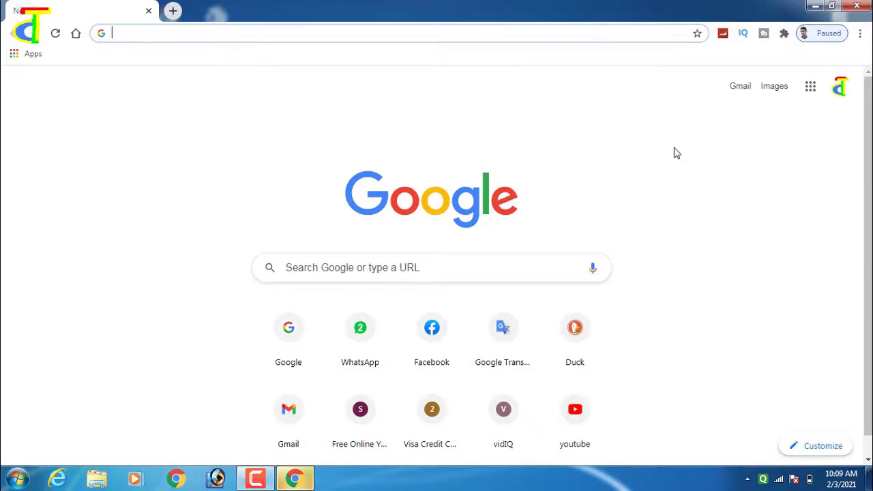
click(810, 86)
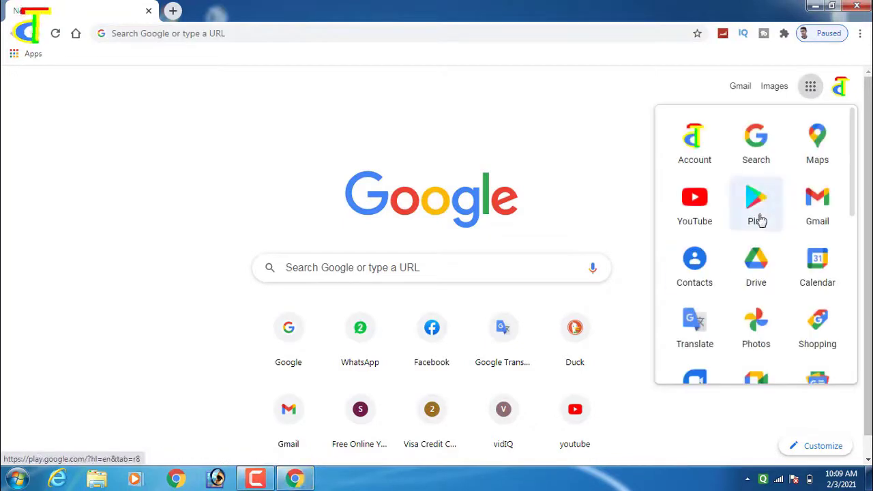
click(756, 278)
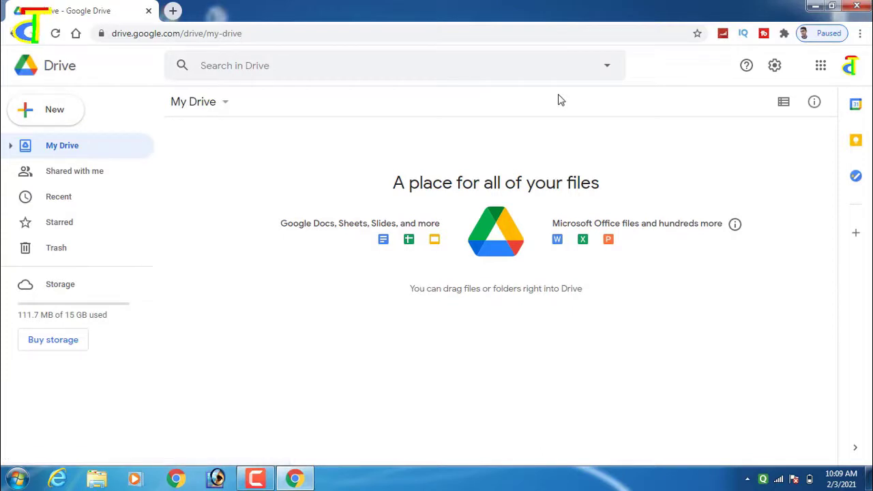
- Upload aaaaaaadvffg.jpg from the Tecnical Disidan folder using New > File upload
click(61, 116)
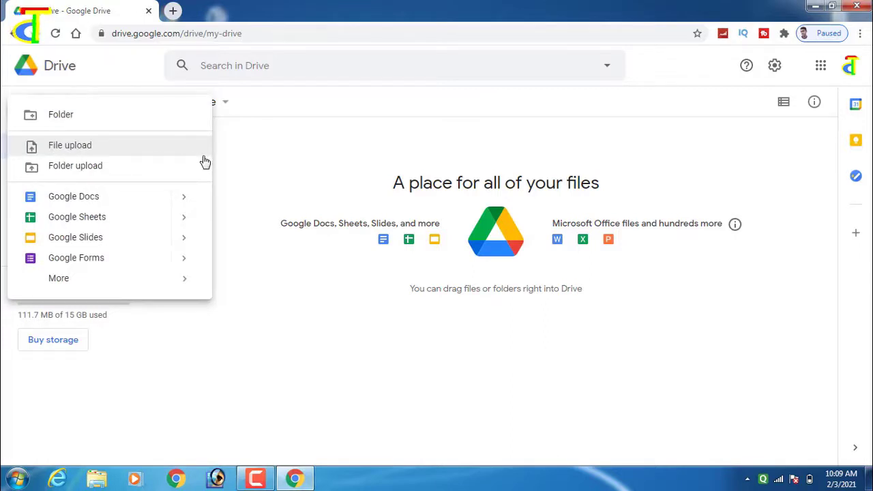
click(116, 152)
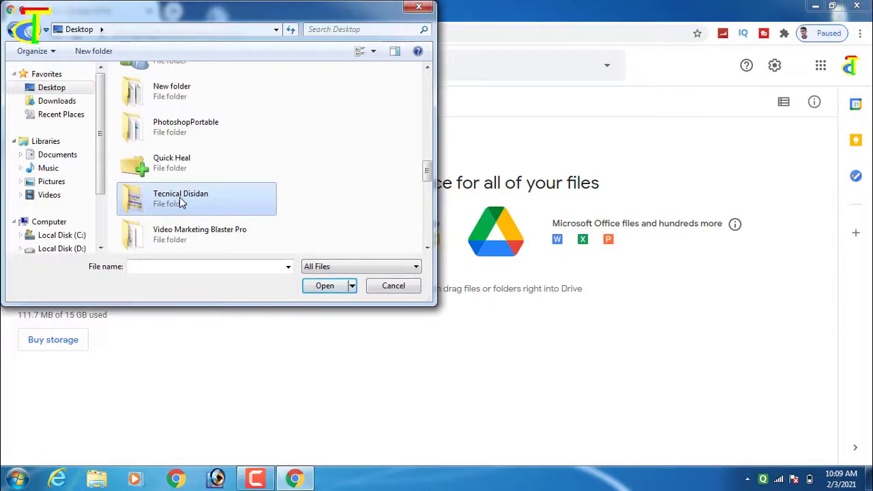
double_click(181, 202)
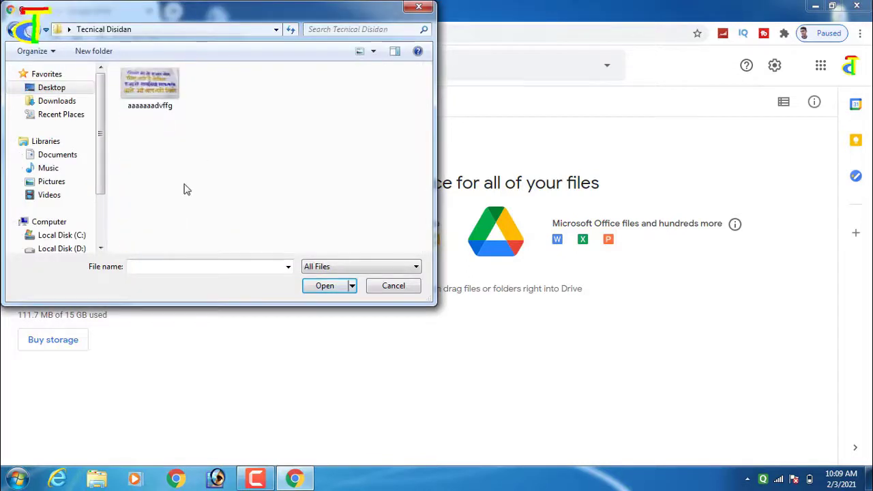
click(149, 83)
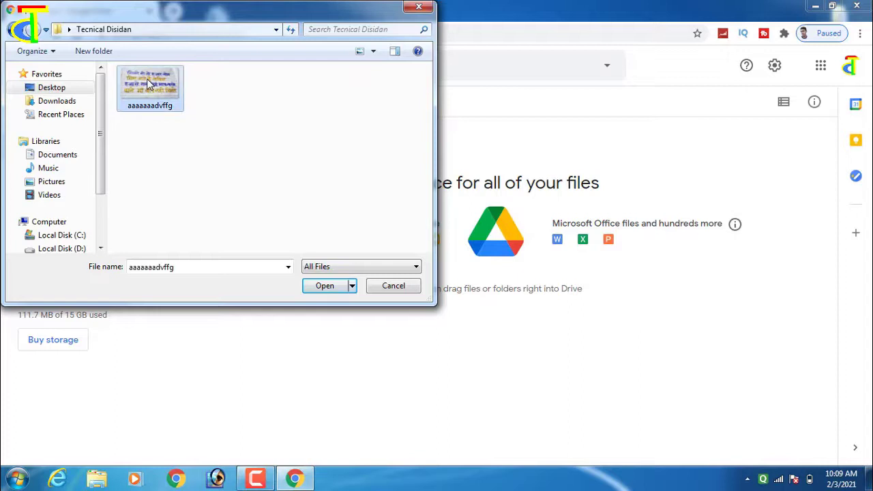
click(323, 285)
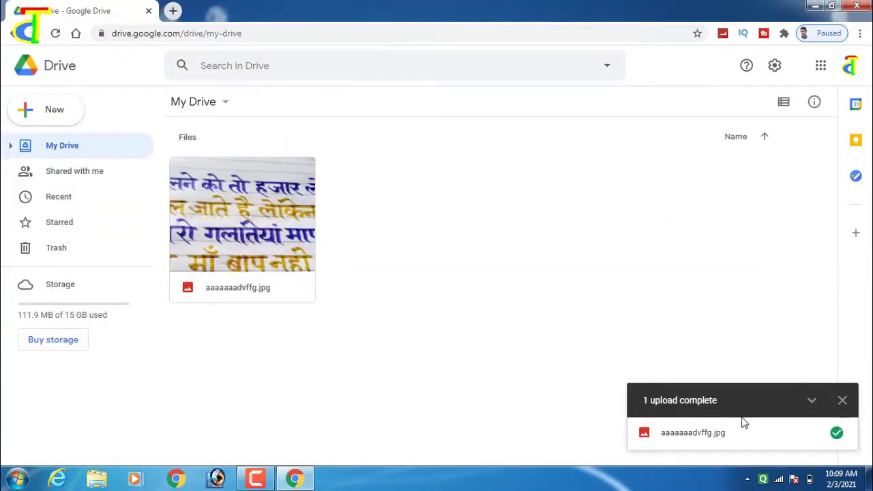
- Open the uploaded aaaaaaadvffg.jpg with Google Docs to convert its Hindi handwriting to text
click(842, 400)
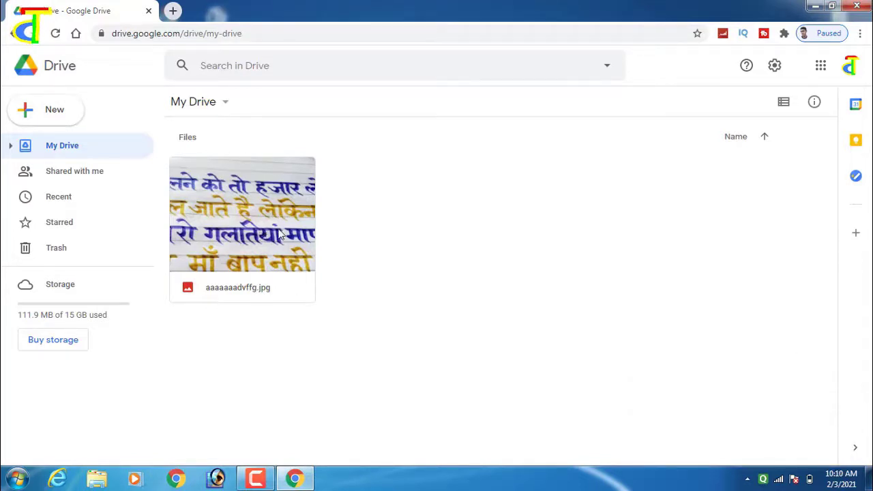
right_click(258, 202)
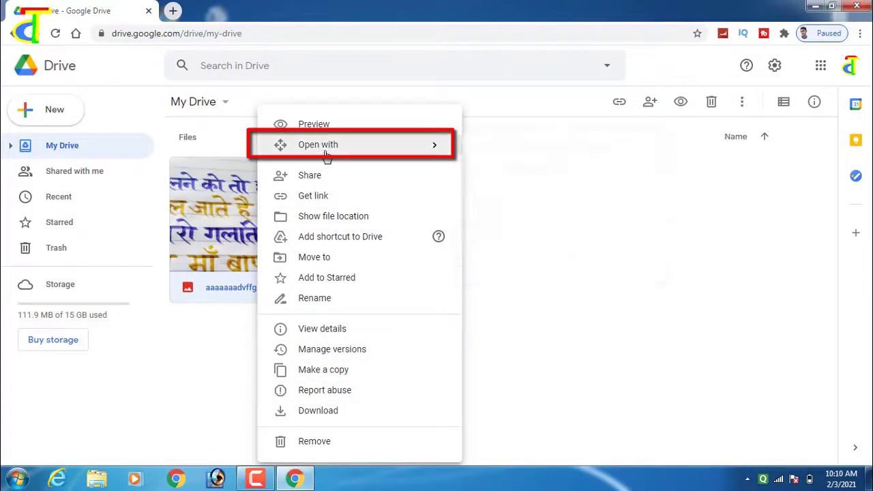
mouse_move(334, 151)
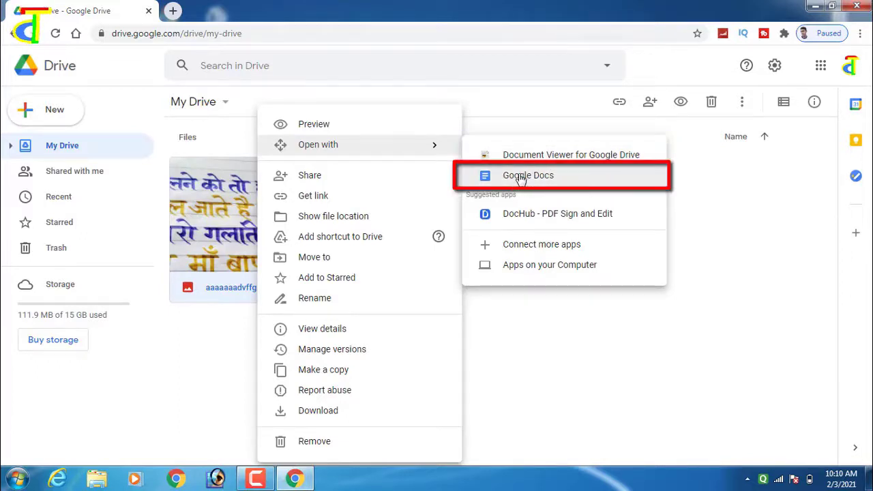
click(520, 178)
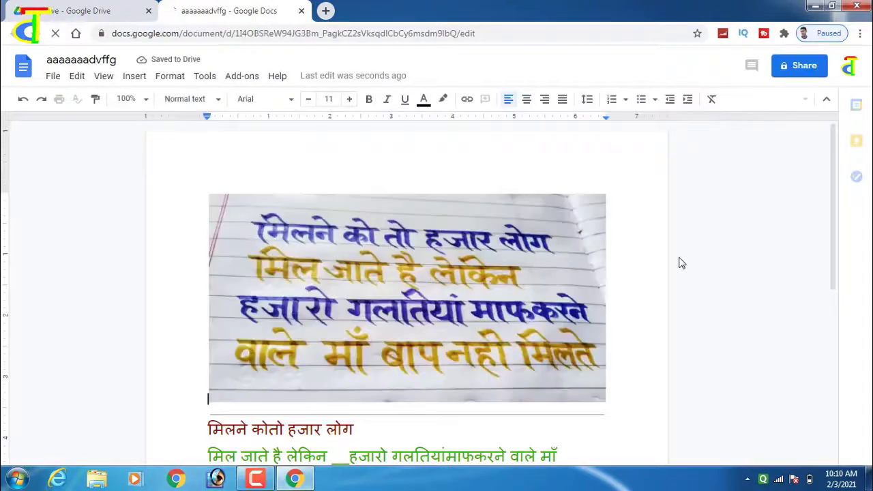
- Copy the extracted Hindi text below the photo, then launch Microsoft Word from the desktop
scroll(676, 260, up, 5)
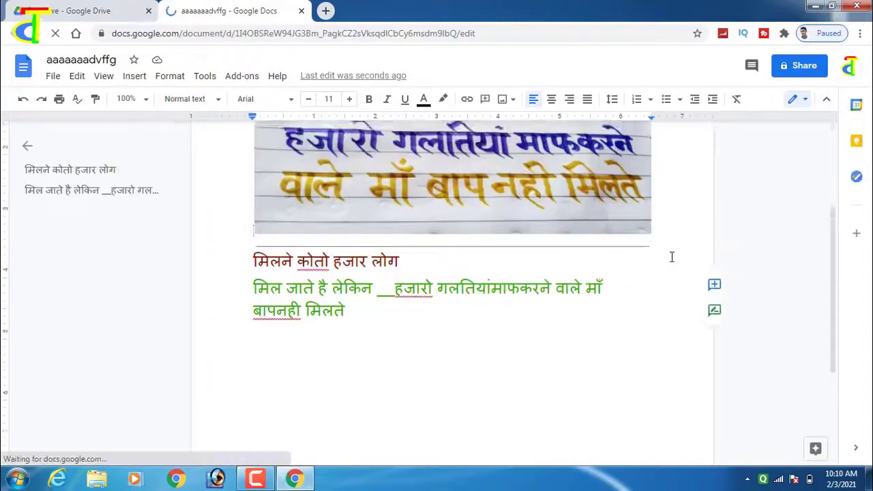
scroll(672, 257, down, 2)
drag(254, 366, 604, 400)
right_click(375, 395)
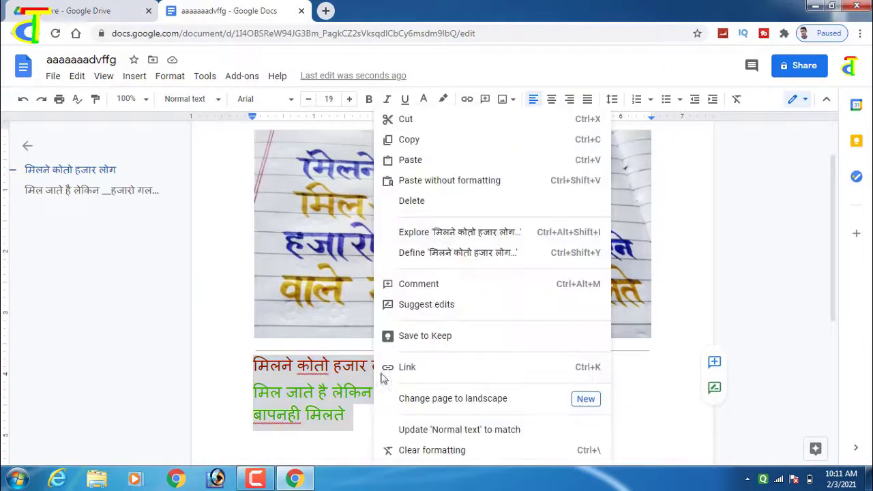
click(406, 141)
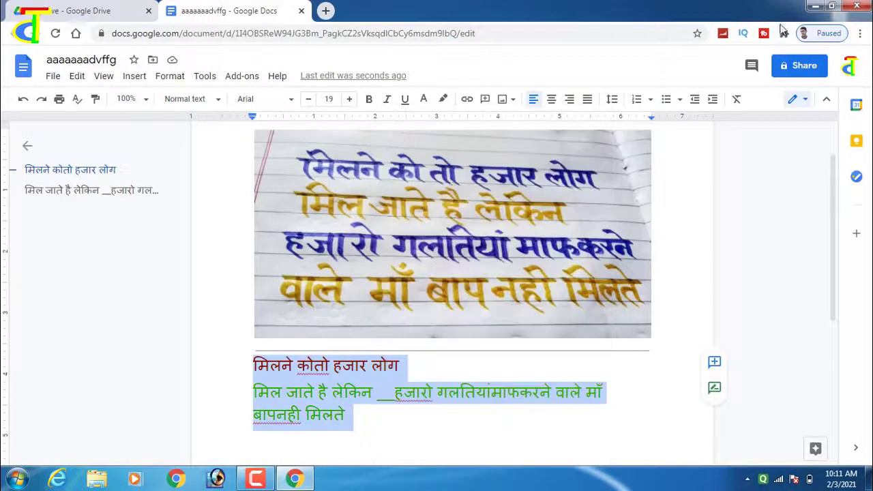
click(815, 6)
double_click(167, 142)
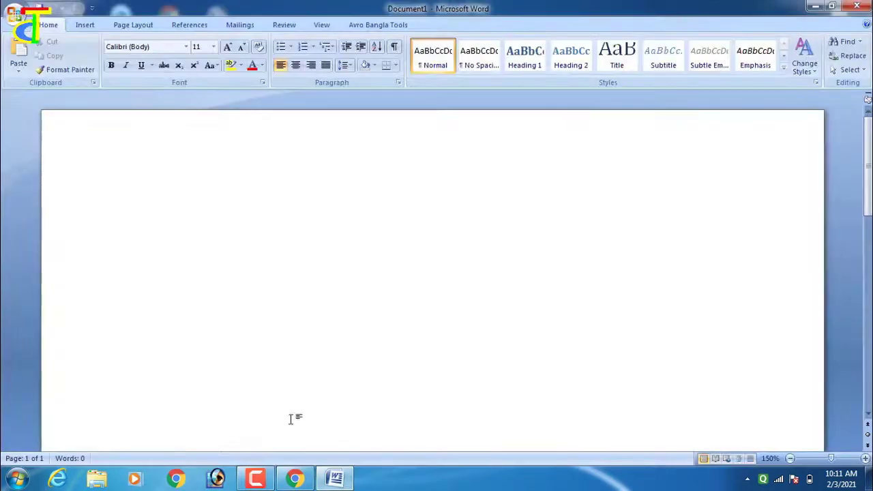
- Paste the copied Hindi text into the blank Word Document1
right_click(159, 210)
click(290, 244)
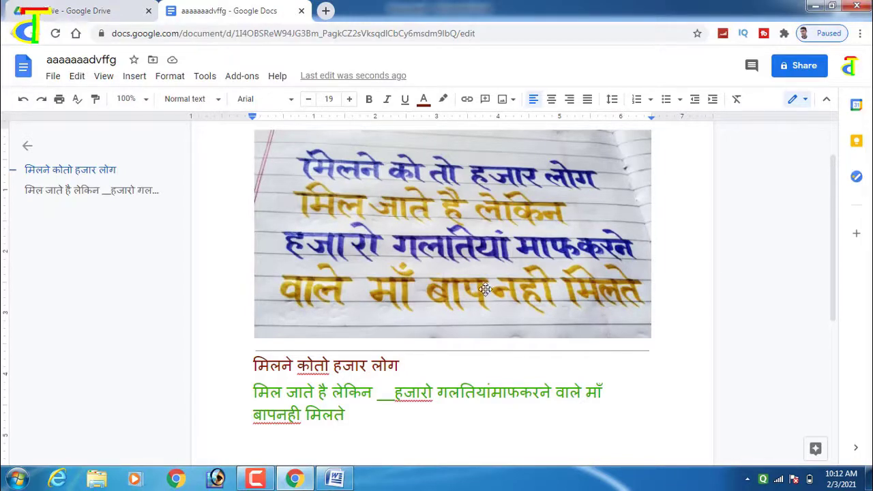
scroll(631, 366, up, 1)
scroll(631, 365, down, 1)
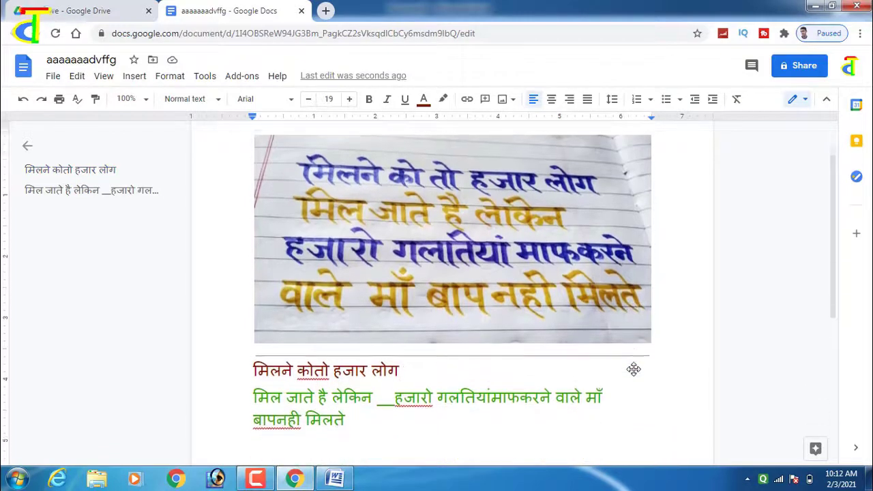